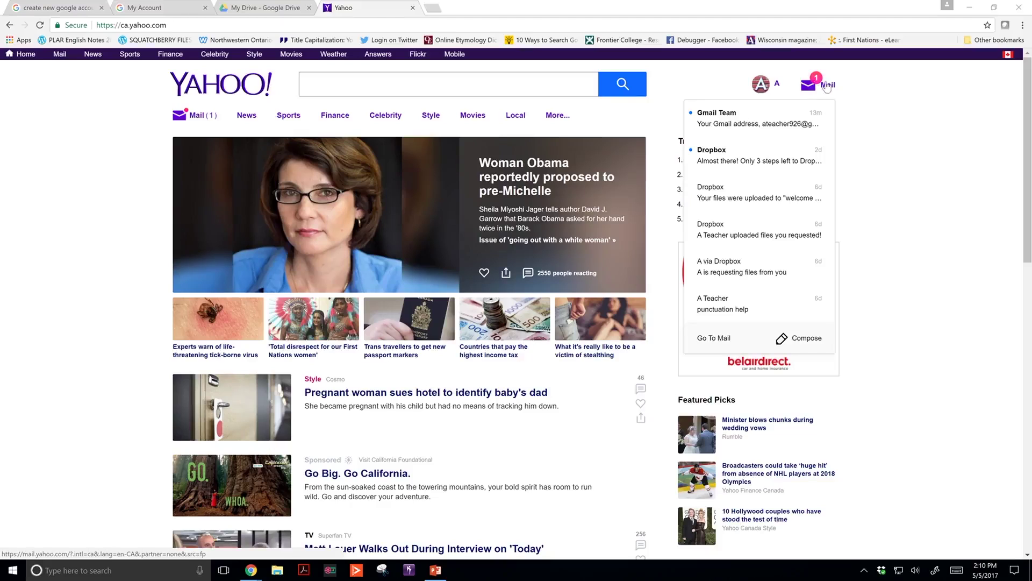
Go from the Yahoo homepage's Mail dropdown to the full Yahoo Mail inbox.
{"action": "left_click", "coordinate": [823, 86]}
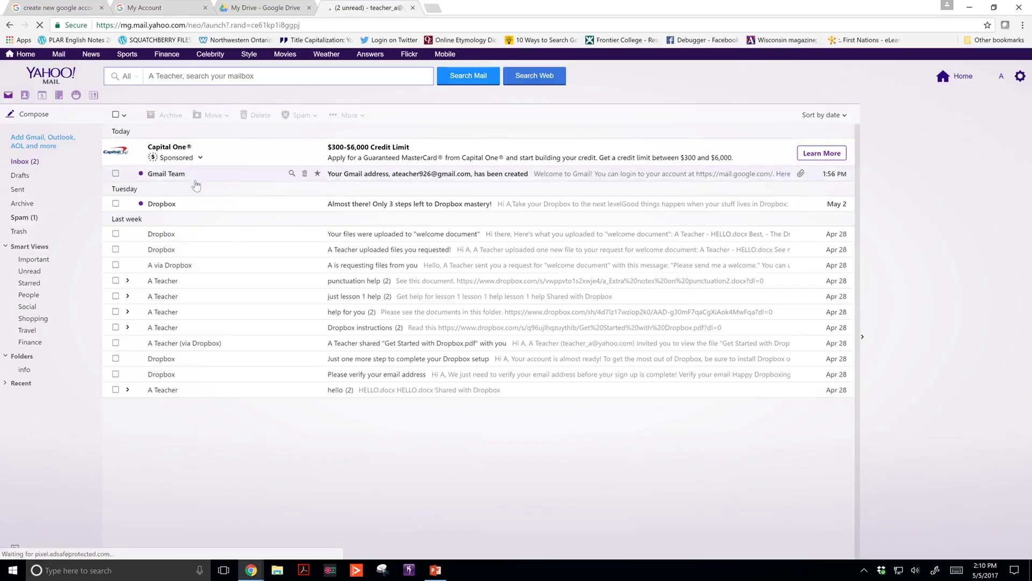
{"action": "mouse_move", "coordinate": [428, 173]}
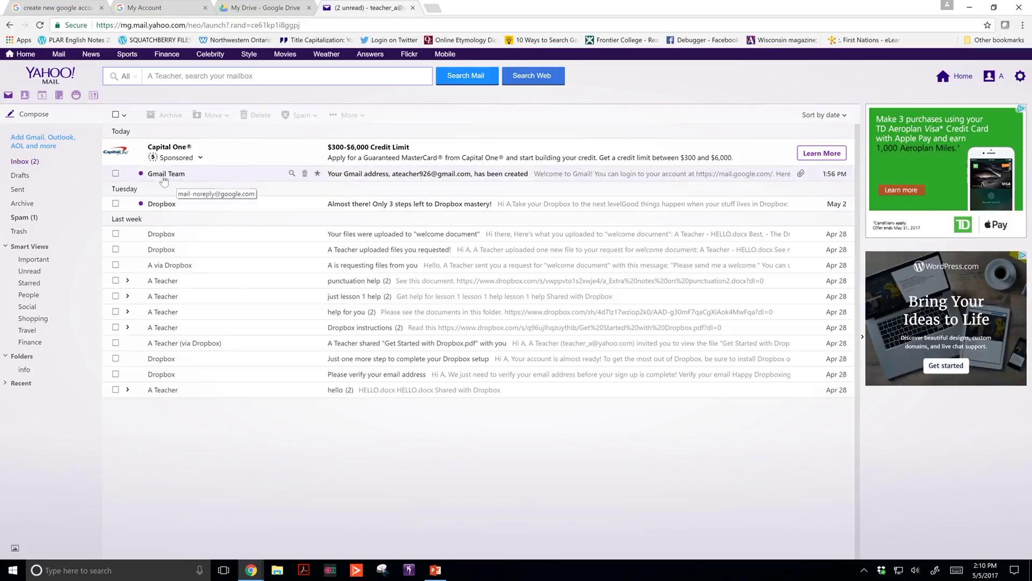
{"action": "mouse_move", "coordinate": [361, 174]}
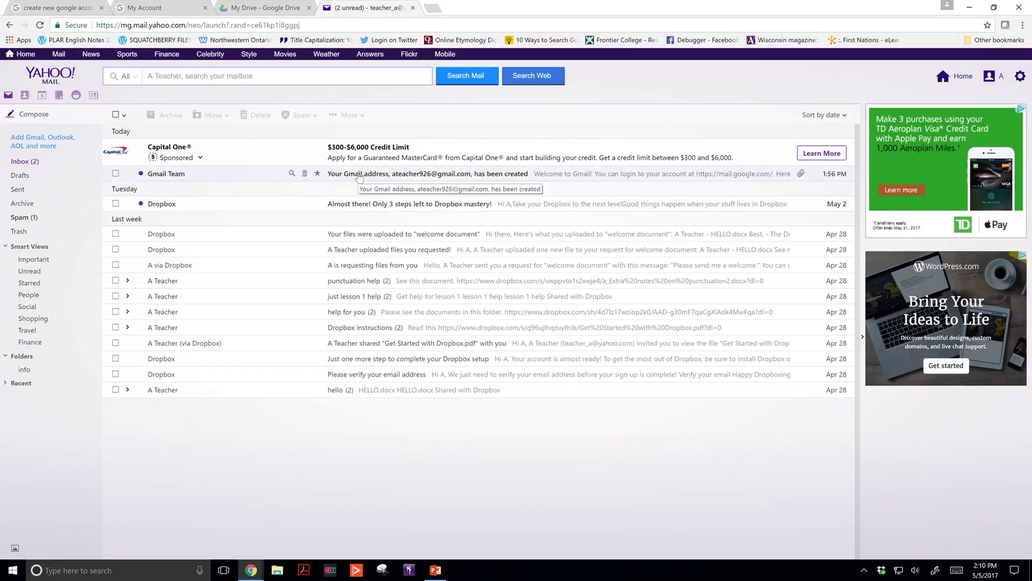
Open the Gmail Team welcome message about the new Gmail address in the reading pane.
{"action": "left_click", "coordinate": [492, 174]}
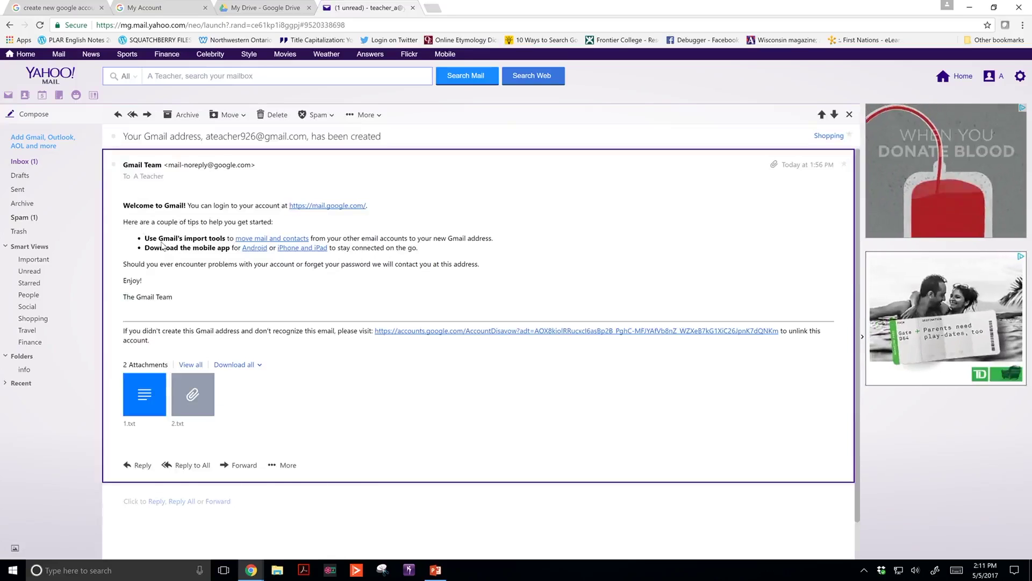
{"action": "scroll", "coordinate": [161, 246], "scroll_direction": "down", "scroll_amount": 1}
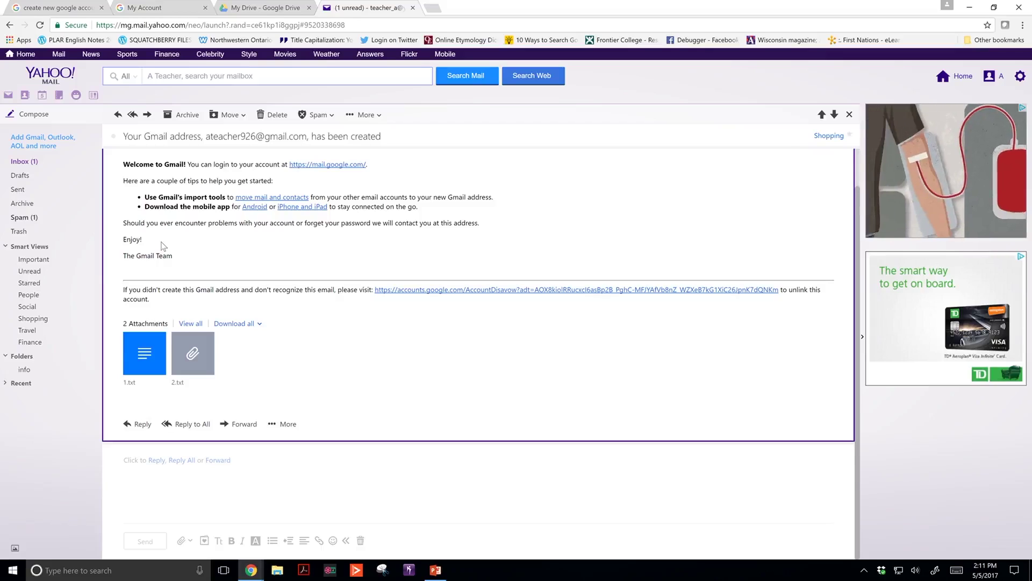
{"action": "scroll", "coordinate": [162, 246], "scroll_direction": "up", "scroll_amount": 1}
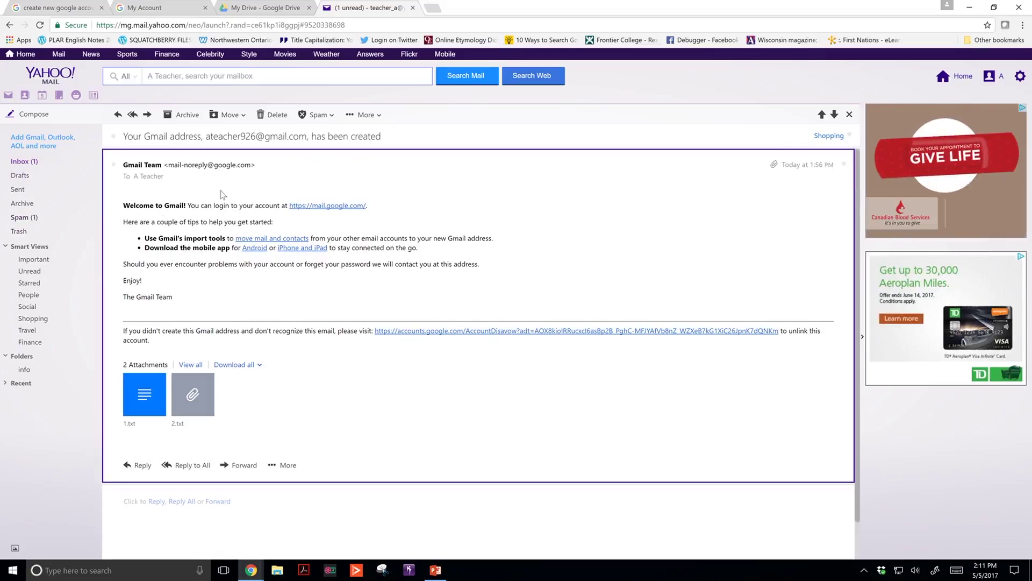
{"action": "scroll", "coordinate": [196, 206], "scroll_direction": "down", "scroll_amount": 1}
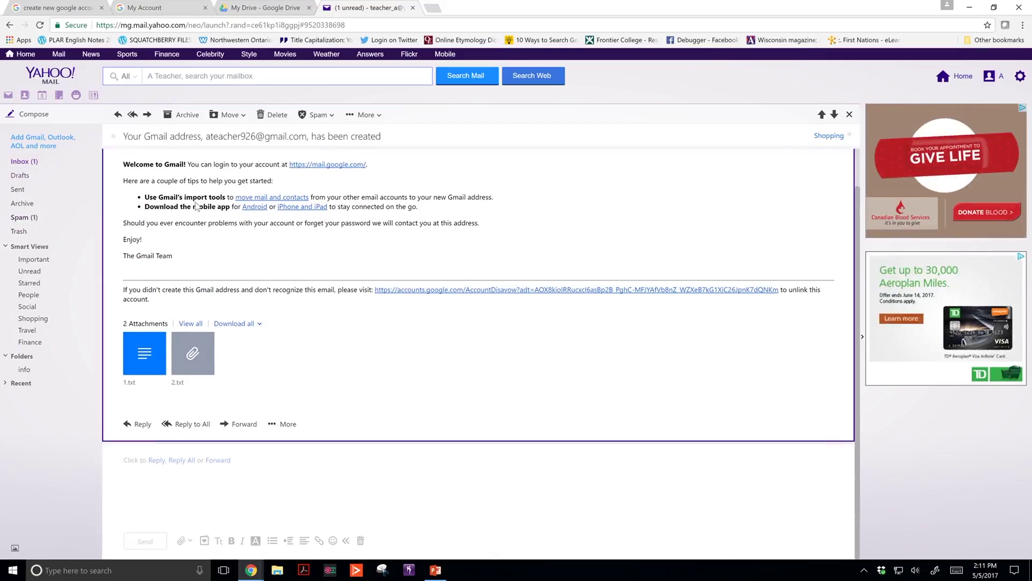
{"action": "scroll", "coordinate": [196, 206], "scroll_direction": "up", "scroll_amount": 1}
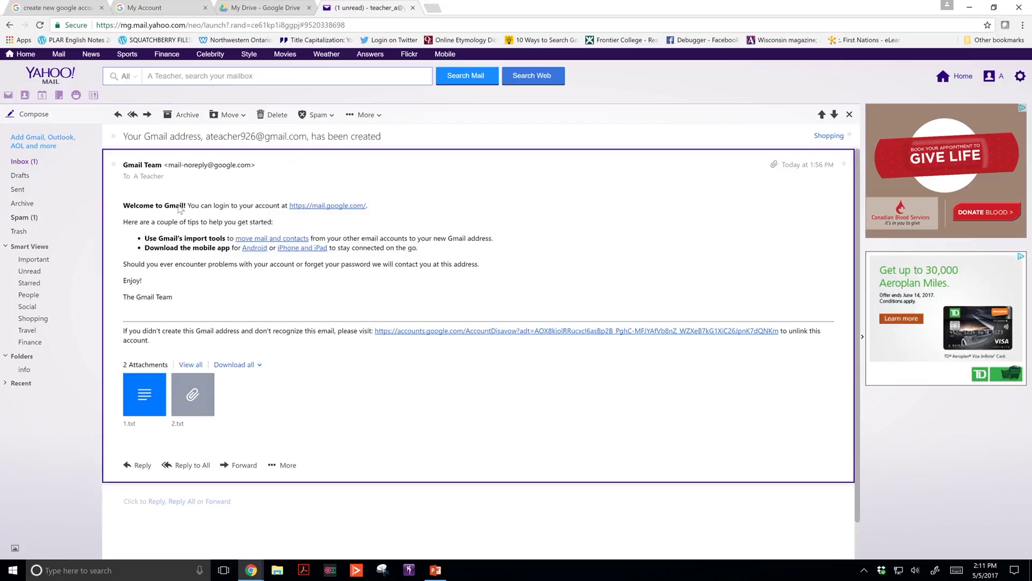